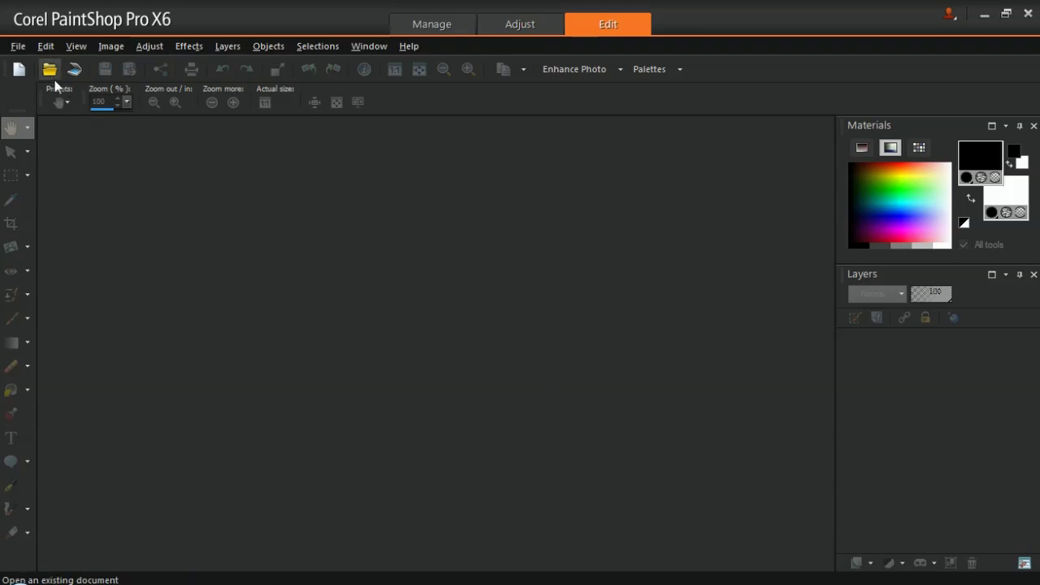
# Step: Open the lotus image Flower-1 (final).jpg from My Pictures and zoom out to 30%
pyautogui.click(51, 74)
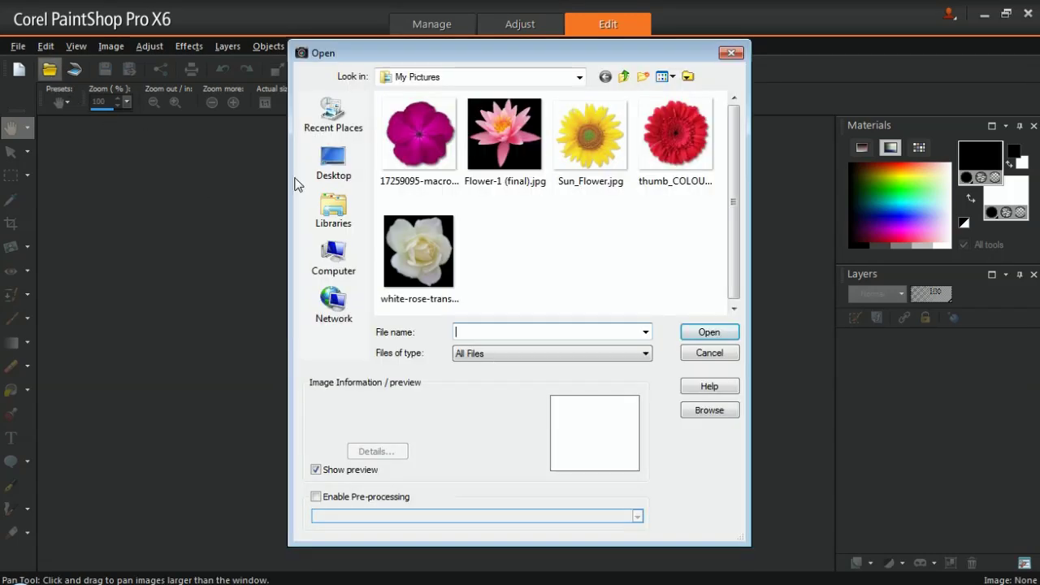
pyautogui.click(492, 175)
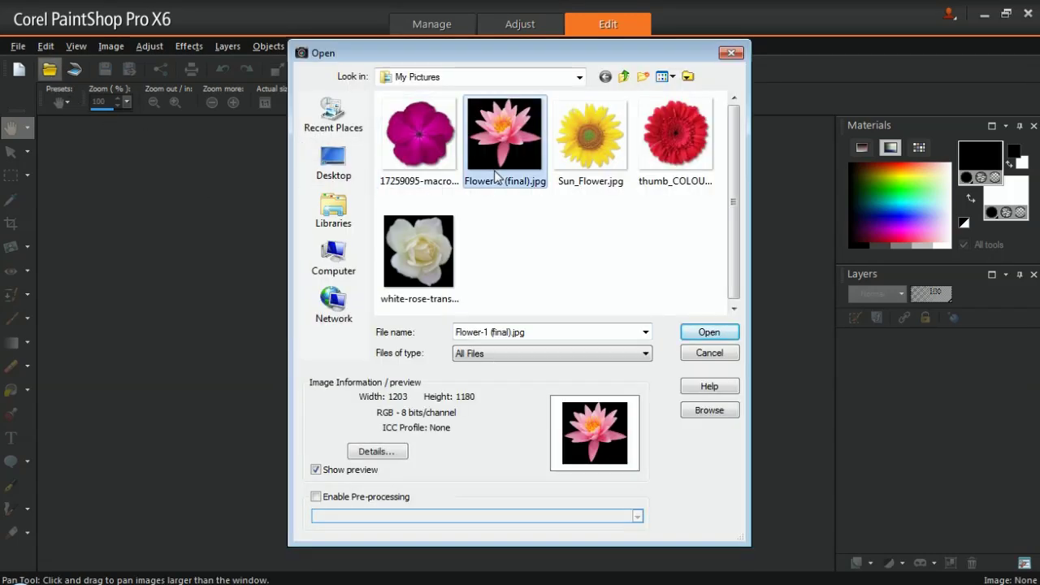
pyautogui.click(706, 334)
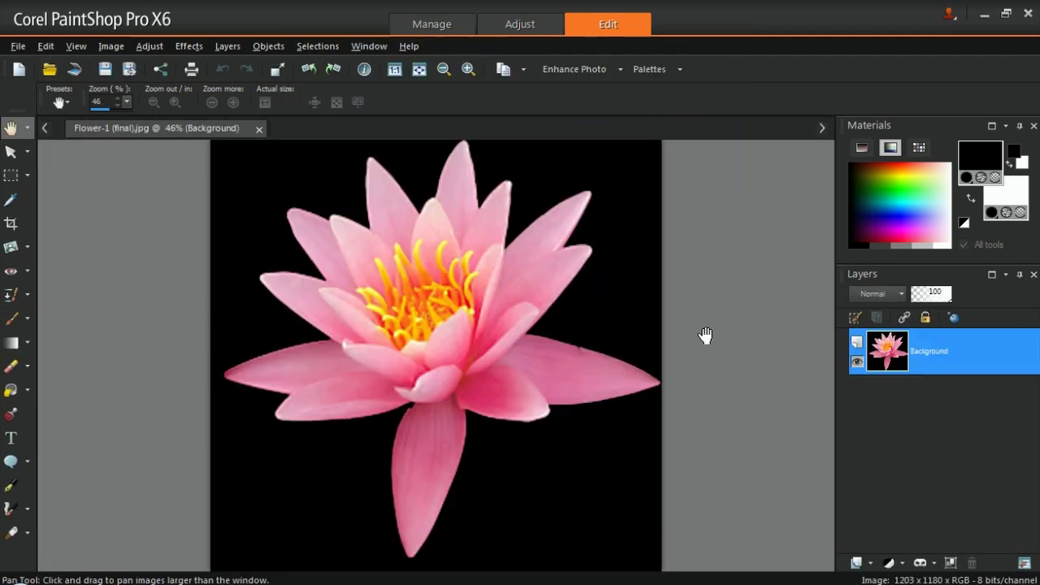
pyautogui.scroll(-2, 706, 335)
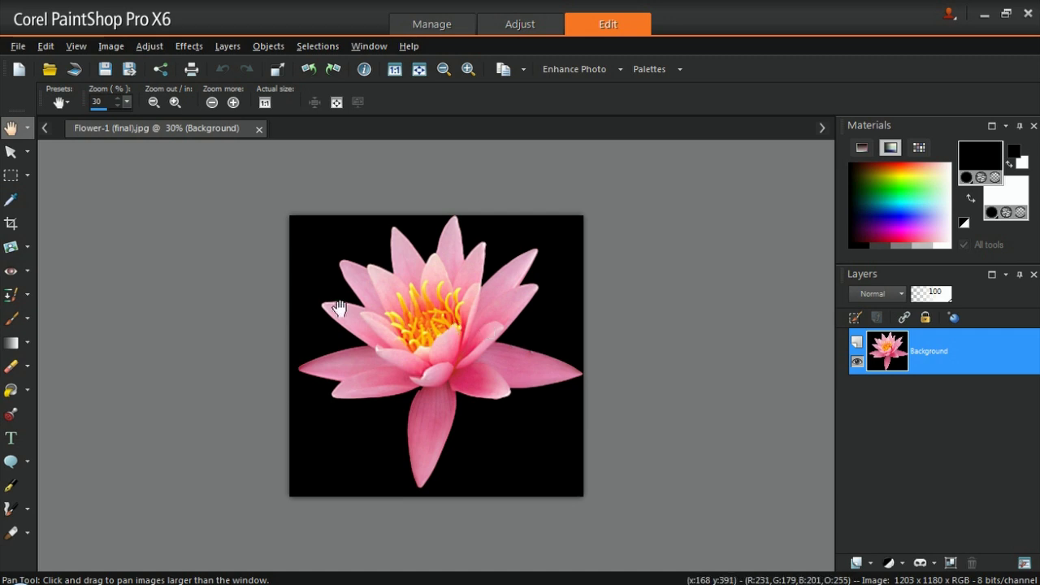
pyautogui.click(28, 367)
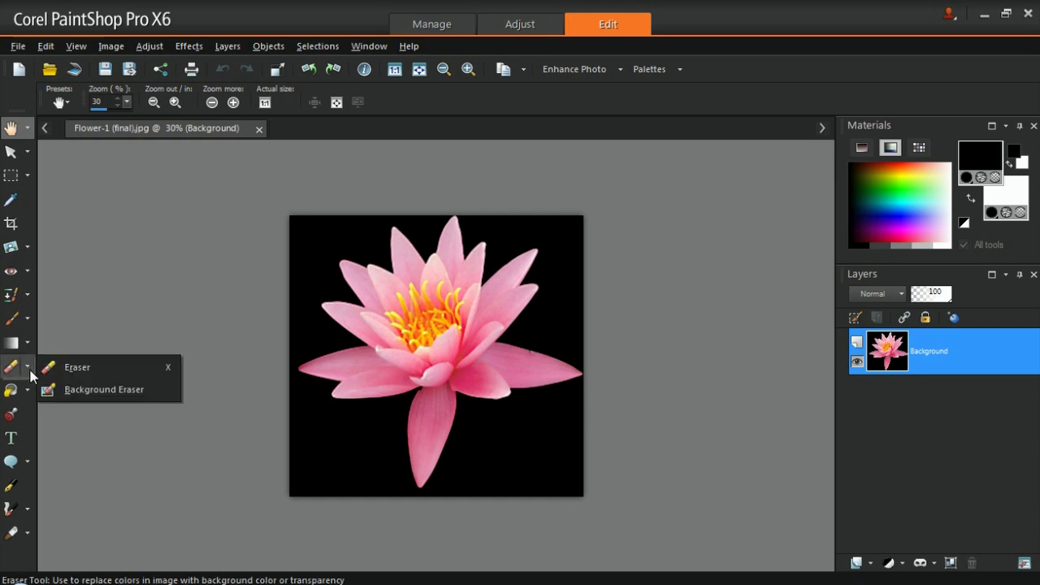
# Step: Switch to the Background Eraser and set its brush size to about 210
pyautogui.click(83, 389)
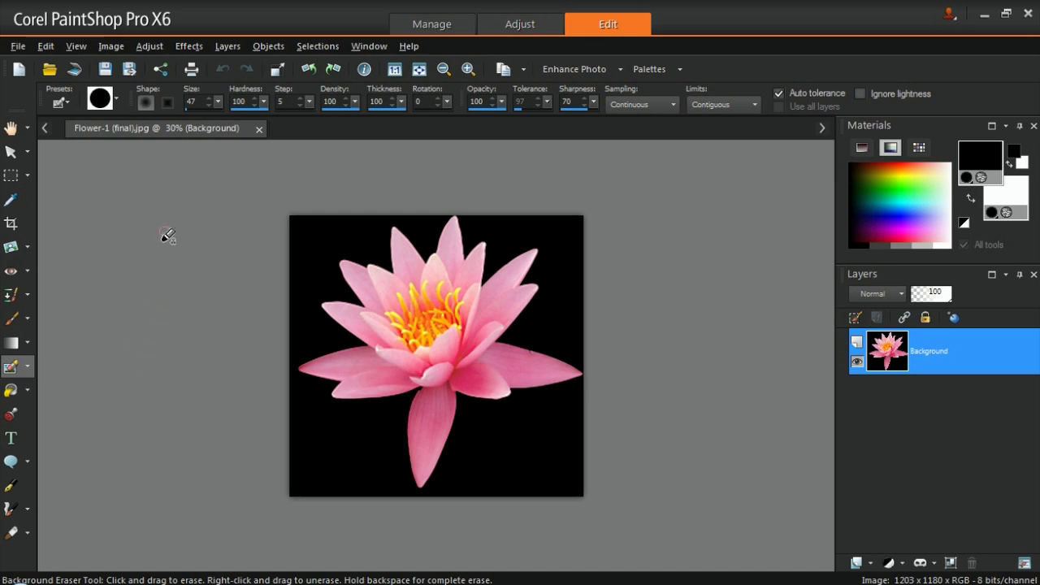
pyautogui.click(218, 101)
pyautogui.click(218, 102)
pyautogui.click(219, 101)
pyautogui.moveTo(225, 128); pyautogui.dragTo(241, 132)
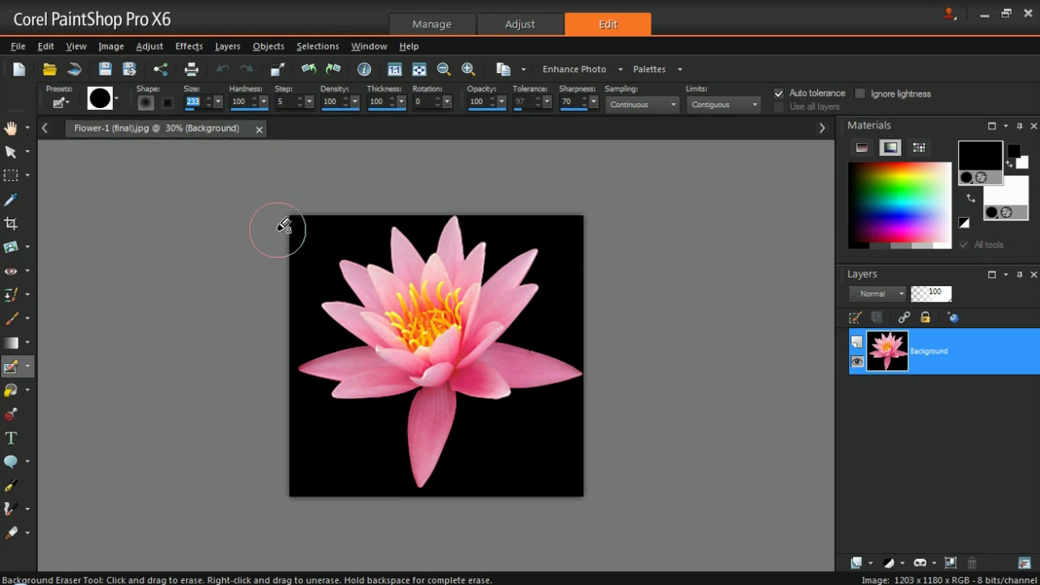
# Step: Erase the black background around the lotus, finishing the petal notch with a smaller brush
pyautogui.moveTo(314, 225)
pyautogui.mouseDown()
pyautogui.moveTo(328, 282)
pyautogui.moveTo(304, 293)
pyautogui.moveTo(303, 323)
pyautogui.moveTo(319, 330)
pyautogui.moveTo(284, 346)
pyautogui.moveTo(307, 416)
pyautogui.moveTo(283, 477)
pyautogui.moveTo(322, 450)
pyautogui.moveTo(325, 420)
pyautogui.moveTo(373, 415)
pyautogui.moveTo(384, 417)
pyautogui.moveTo(368, 441)
pyautogui.moveTo(319, 473)
pyautogui.moveTo(367, 484)
pyautogui.moveTo(380, 474)
pyautogui.moveTo(408, 495)
pyautogui.moveTo(445, 491)
pyautogui.moveTo(473, 432)
pyautogui.moveTo(493, 426)
pyautogui.moveTo(500, 487)
pyautogui.moveTo(564, 486)
pyautogui.moveTo(585, 418)
pyautogui.mouseUp()
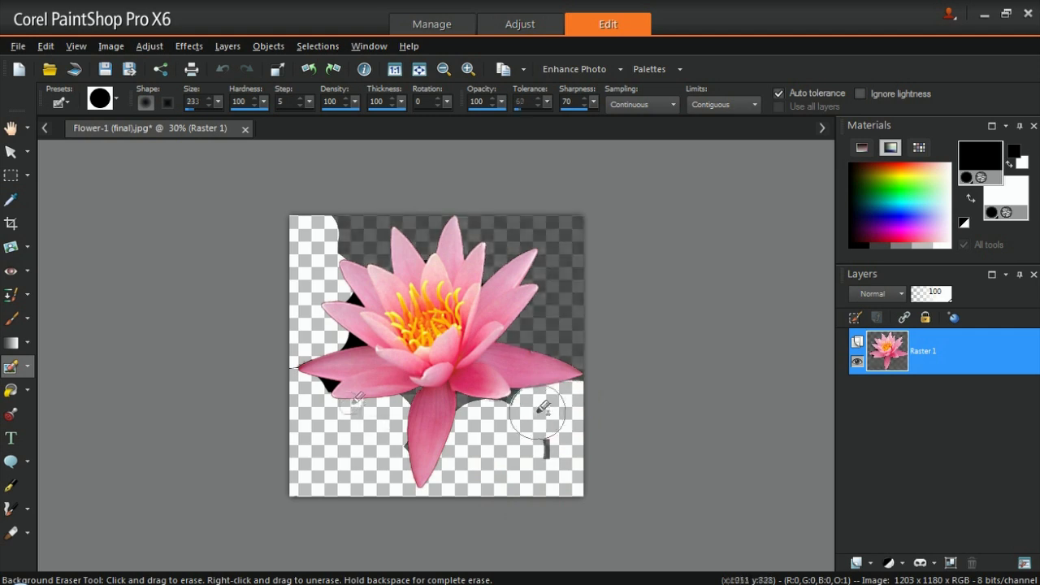
pyautogui.moveTo(354, 341); pyautogui.dragTo(358, 297)
pyautogui.click(318, 274)
pyautogui.scroll(2, 313, 282)
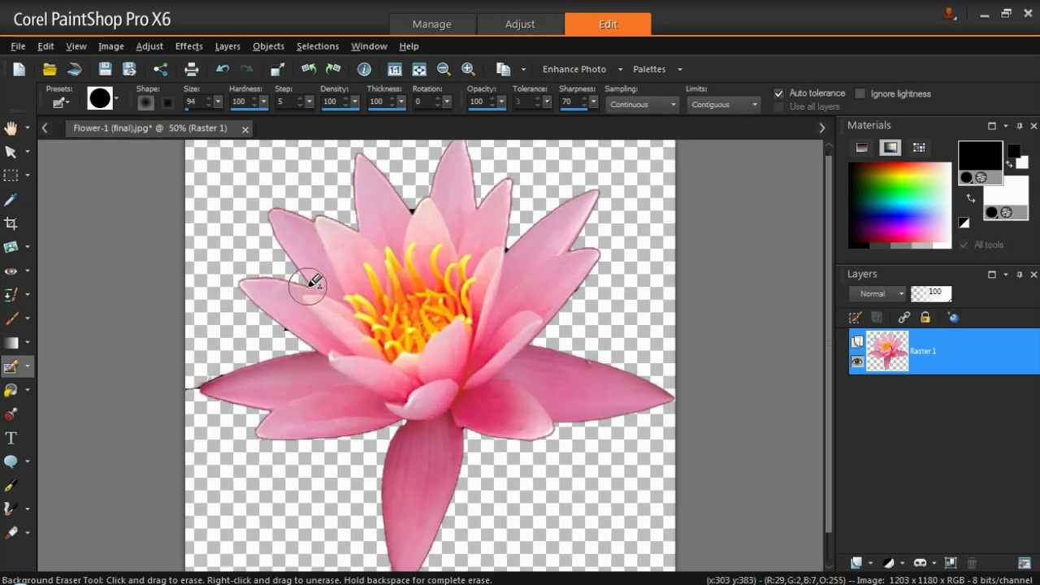
pyautogui.scroll(3, 290, 293)
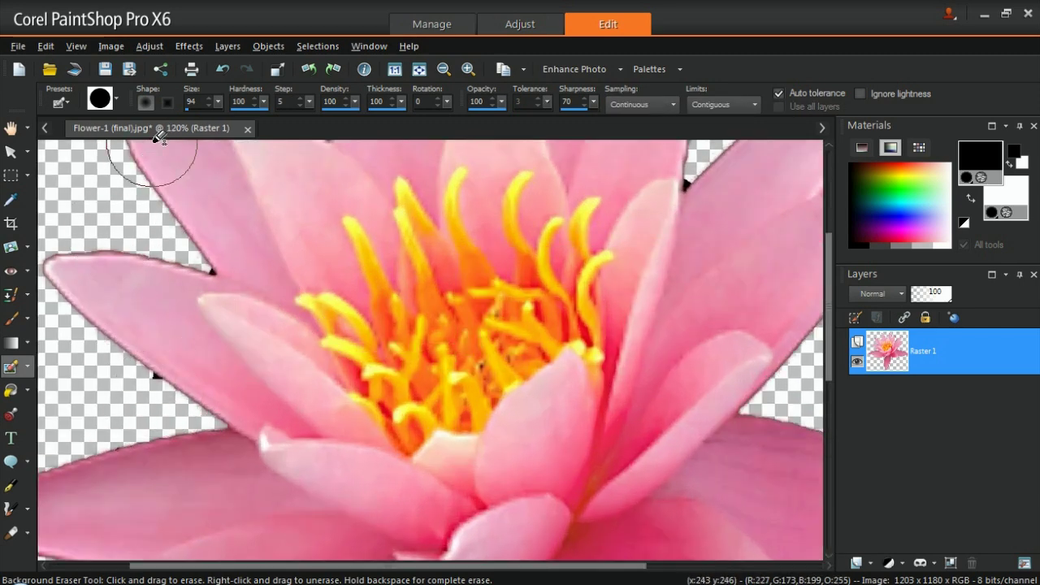
pyautogui.moveTo(217, 101); pyautogui.dragTo(210, 120)
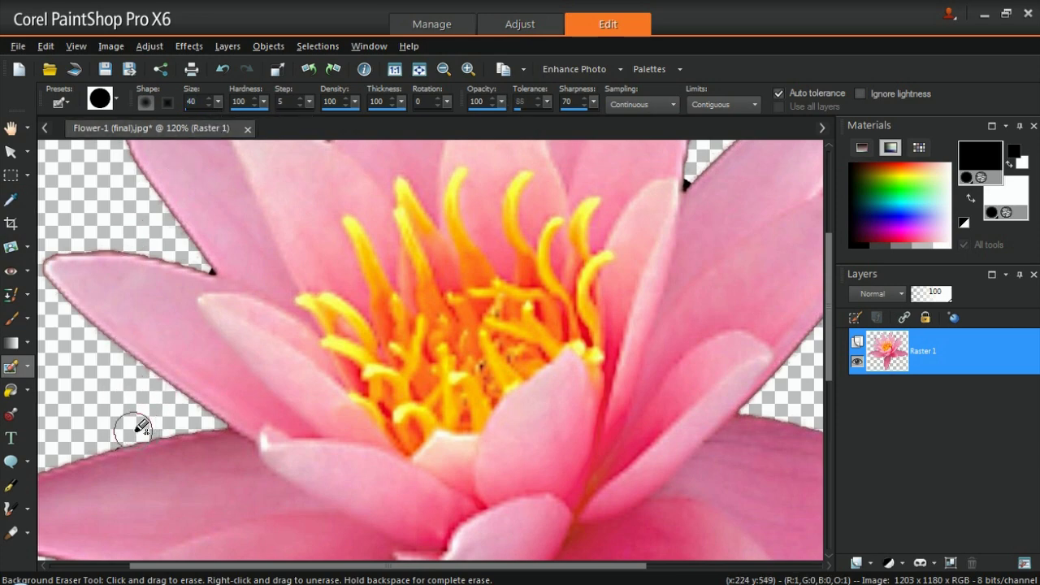
pyautogui.moveTo(204, 262); pyautogui.dragTo(211, 264)
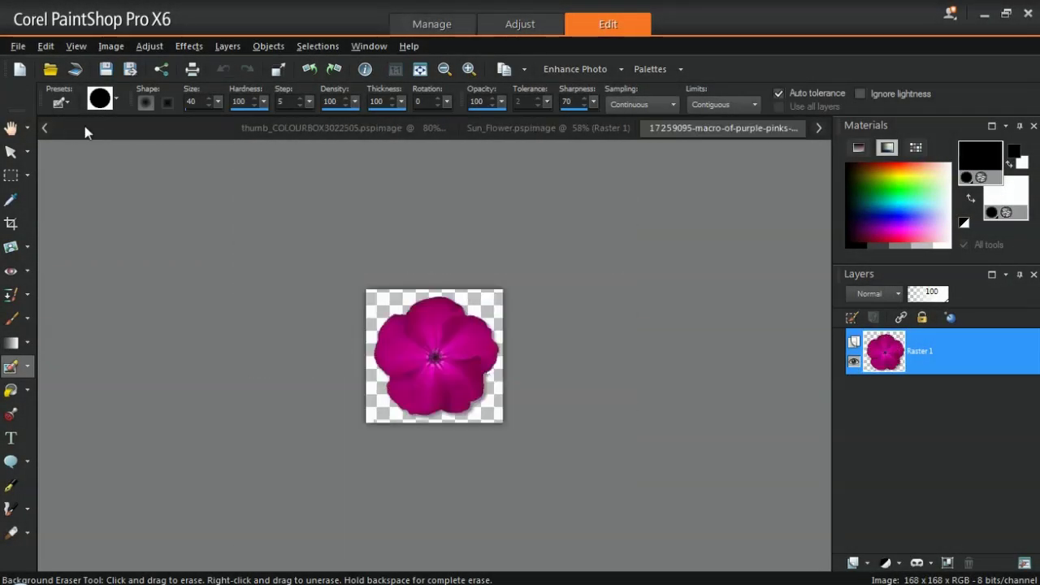
# Step: Look through the open flower images: Sun_Flower, the red flower and the purple dianthus
pyautogui.click(44, 128)
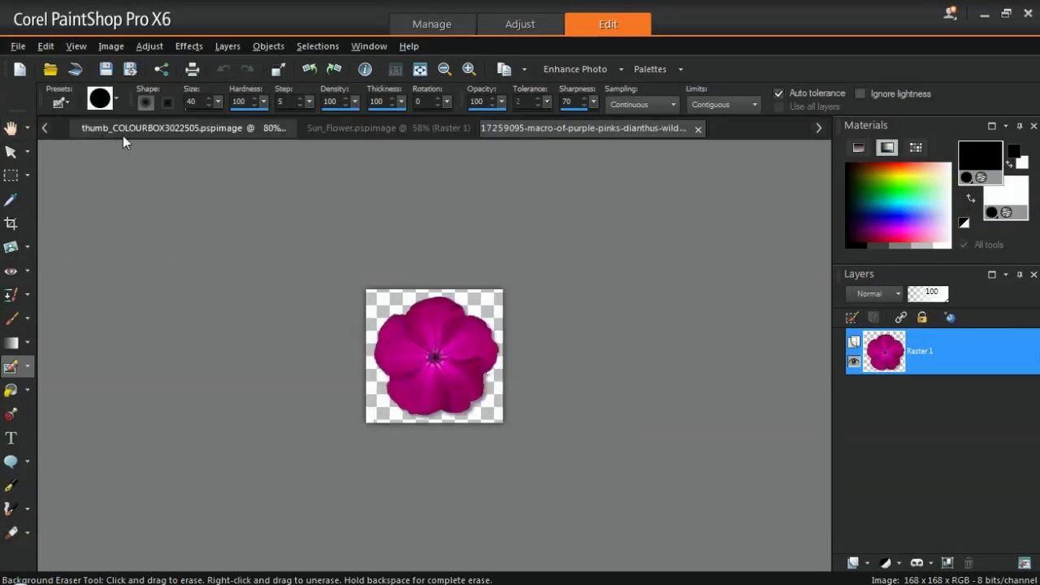
pyautogui.click(382, 128)
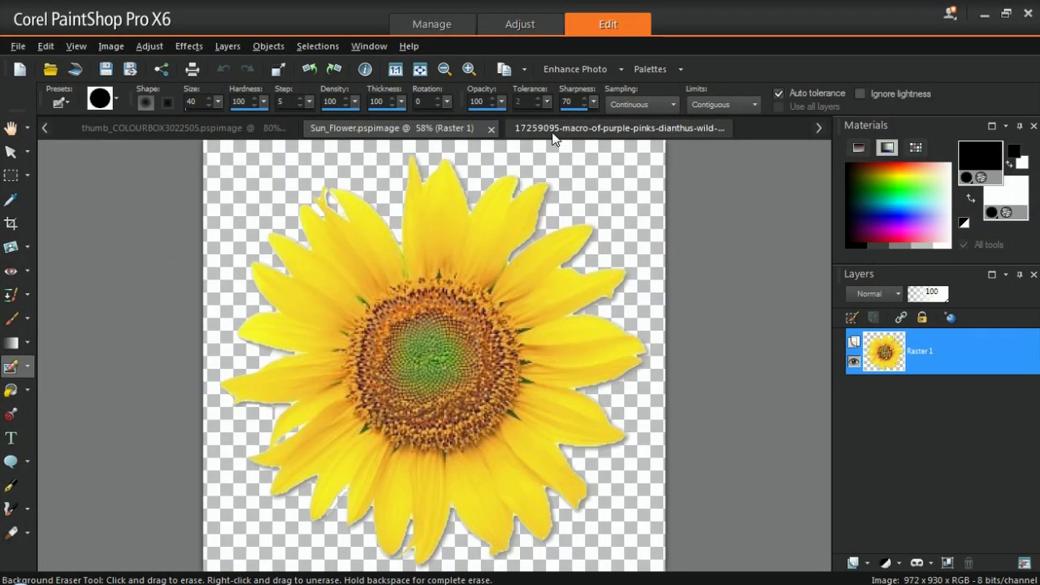
pyautogui.click(155, 127)
pyautogui.click(593, 128)
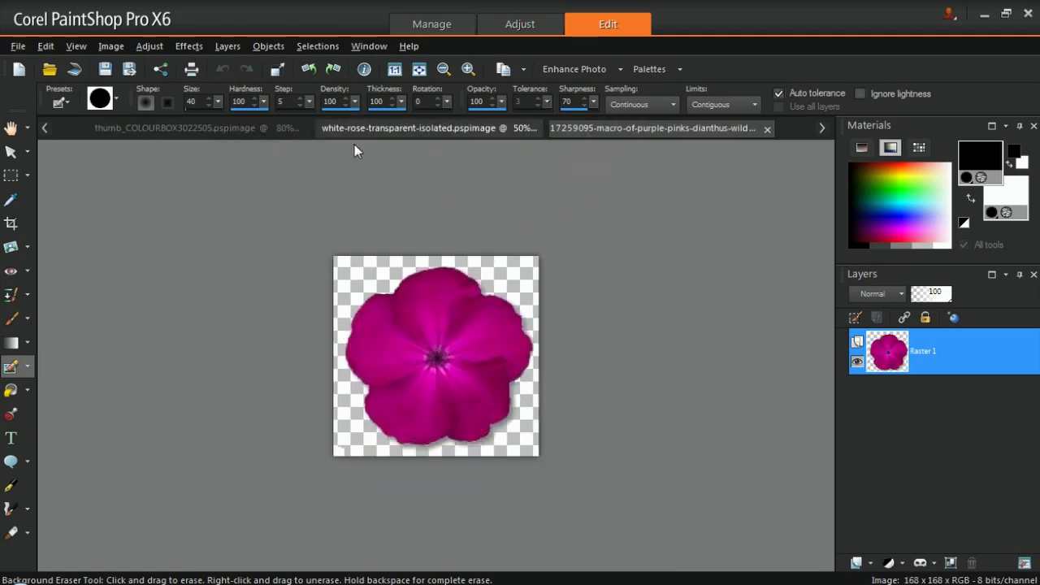
# Step: Create Image3, a new 600 × 400 pixel image with a transparent background
pyautogui.click(19, 46)
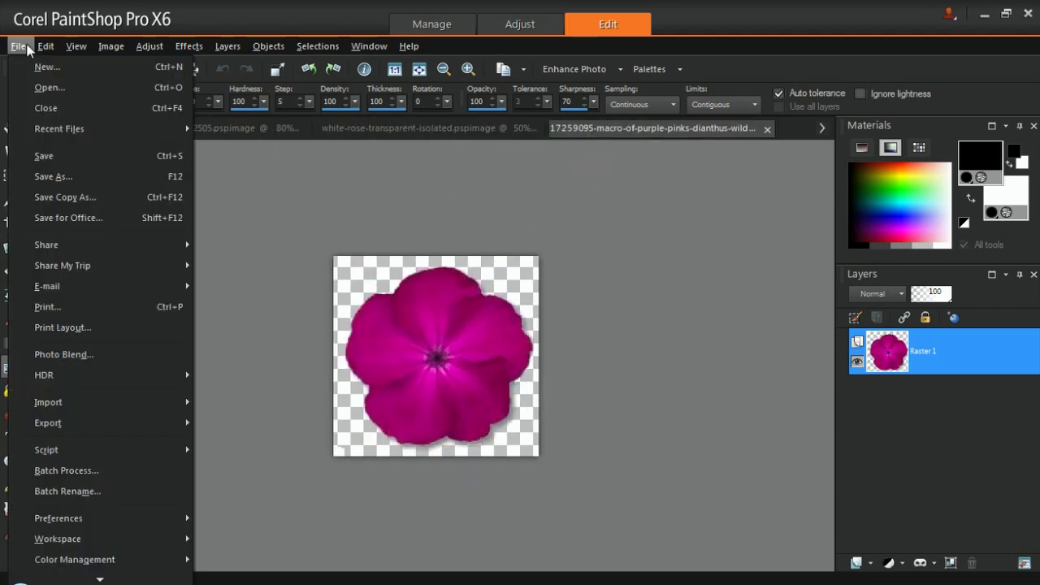
pyautogui.click(41, 68)
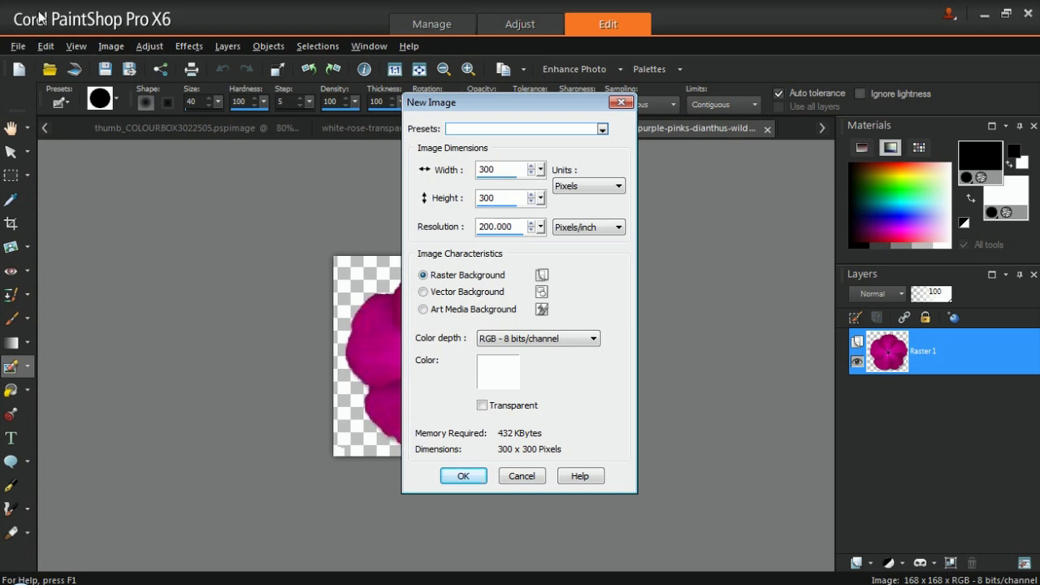
pyautogui.doubleClick(503, 169)
pyautogui.write('600')
pyautogui.press('Tab')
pyautogui.write('400')
pyautogui.click(482, 406)
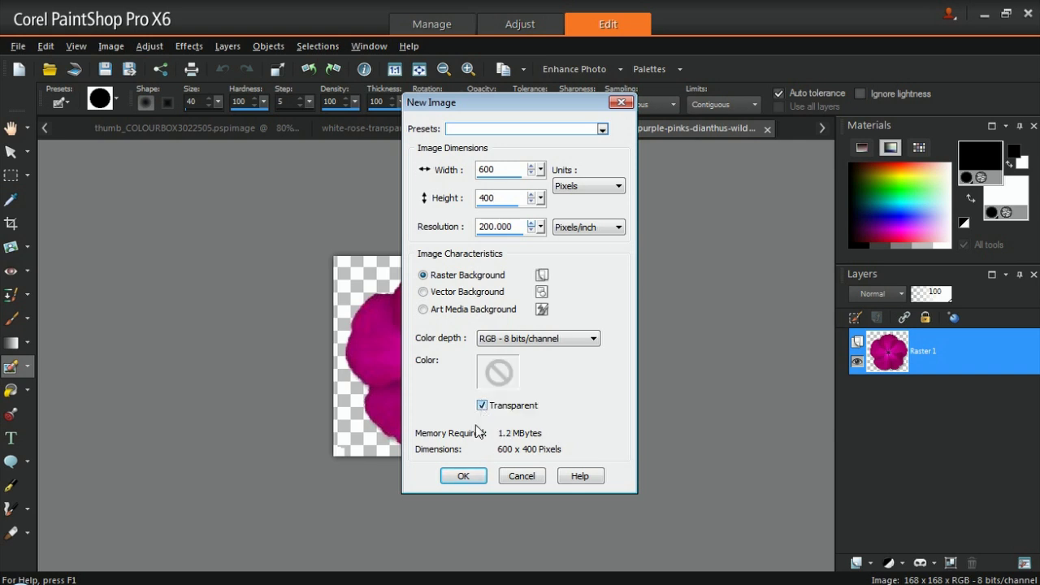
pyautogui.click(464, 476)
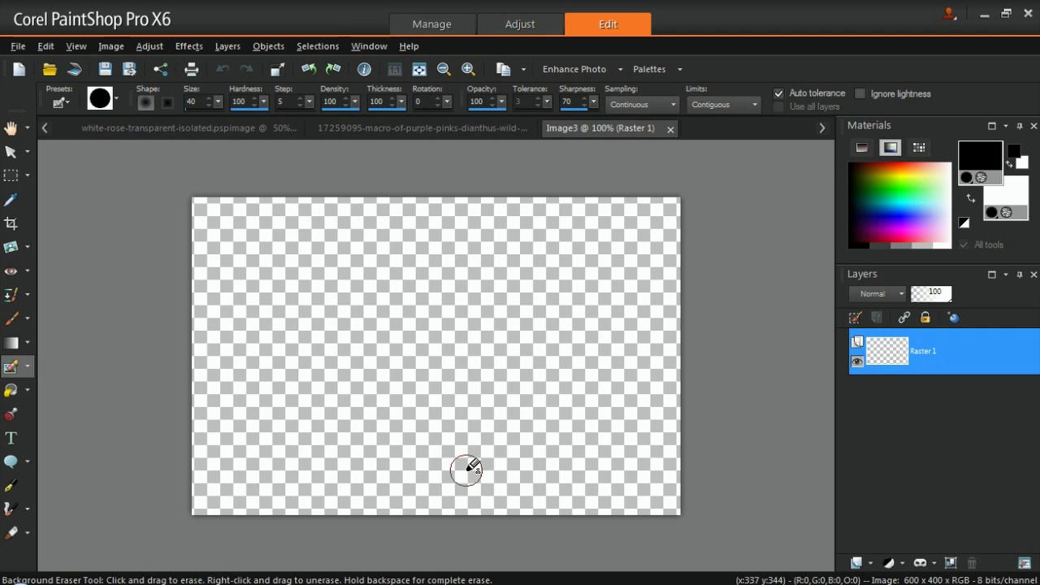
pyautogui.click(413, 130)
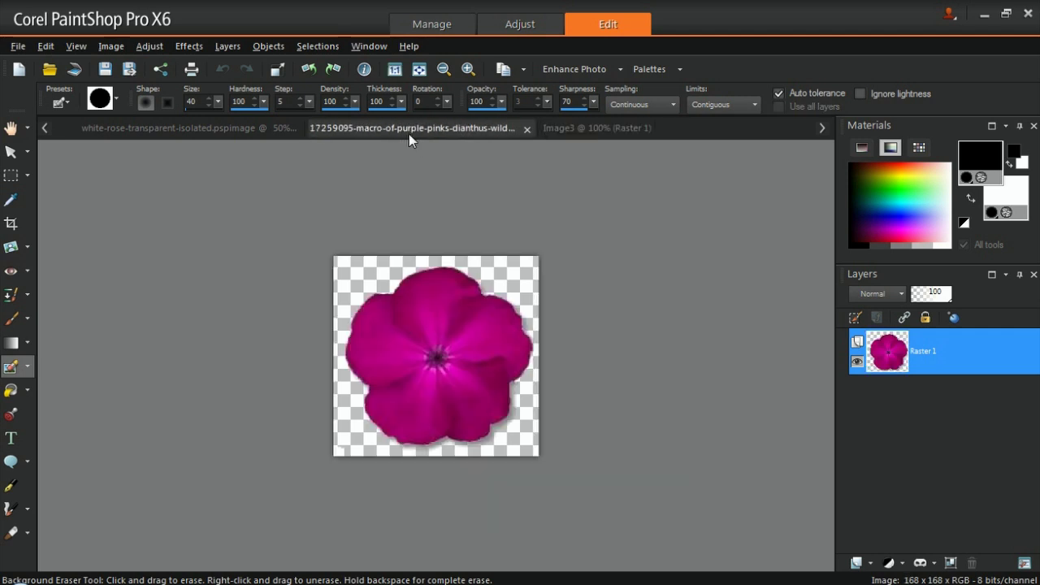
# Step: Paste the magenta flower as a new layer on Image3, scaled to about 88% in the top-middle spot
pyautogui.click(11, 155)
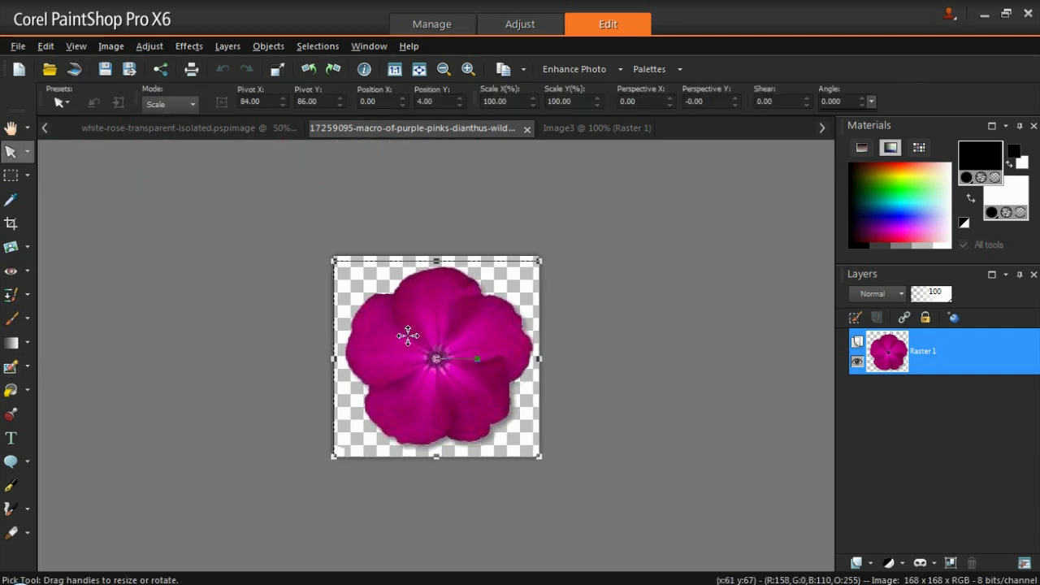
pyautogui.press('ctrl')
pyautogui.press('ctrl')
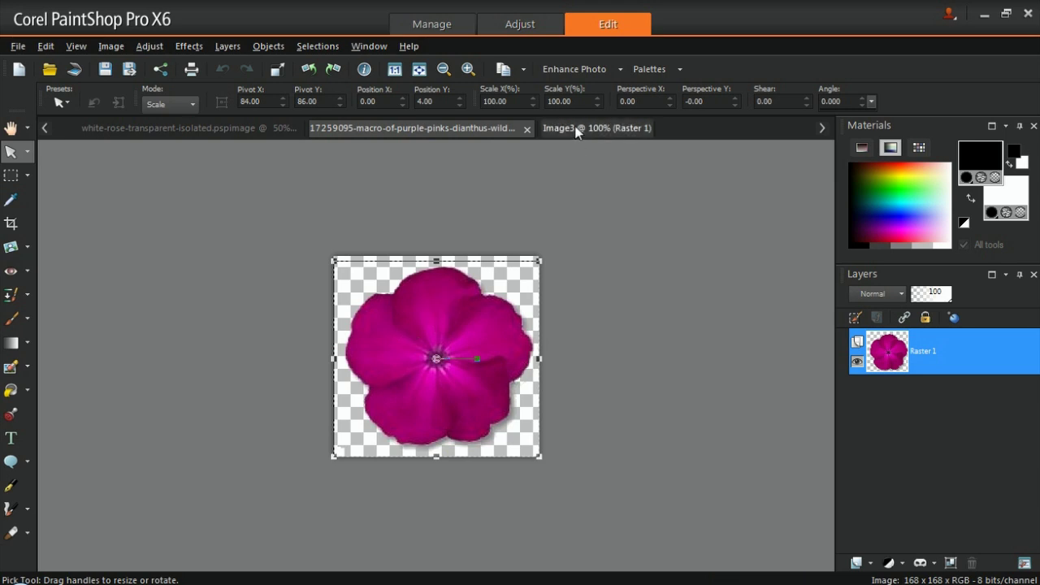
pyautogui.click(602, 127)
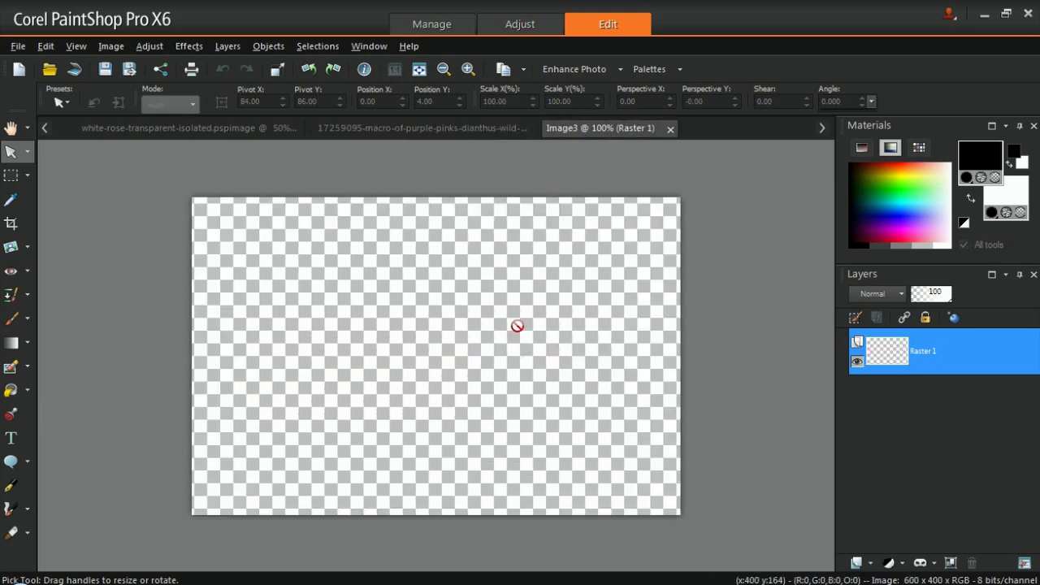
pyautogui.hotkey('ctrl', 'l')
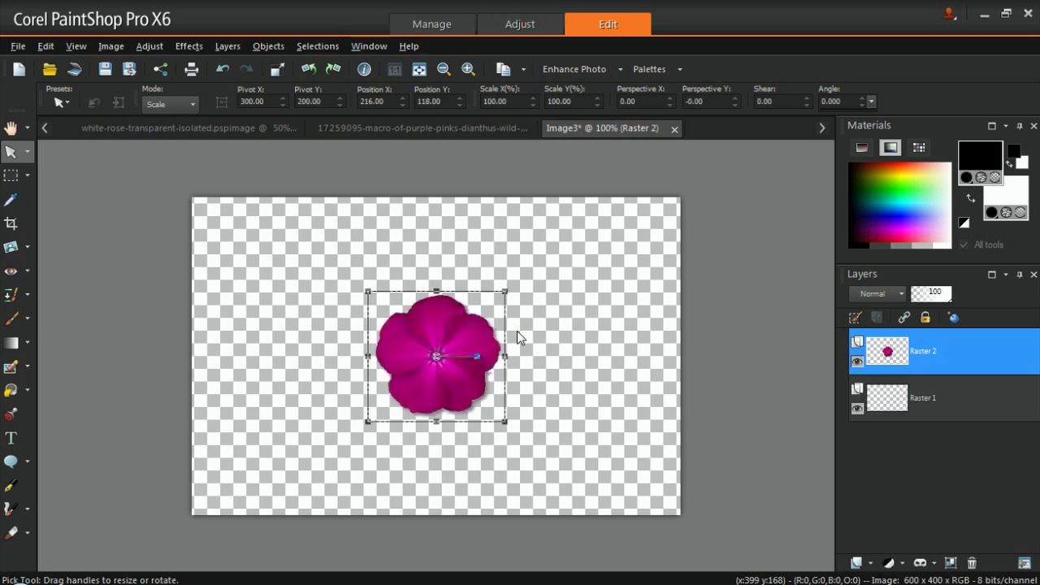
pyautogui.moveTo(449, 355); pyautogui.dragTo(441, 266)
pyautogui.moveTo(495, 334); pyautogui.dragTo(480, 320)
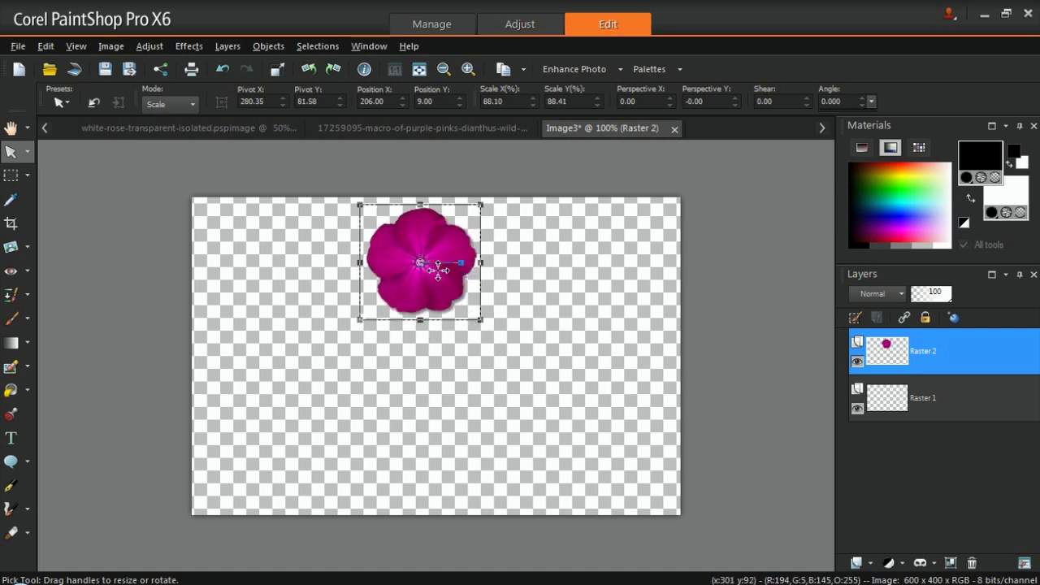
pyautogui.moveTo(432, 264); pyautogui.dragTo(436, 269)
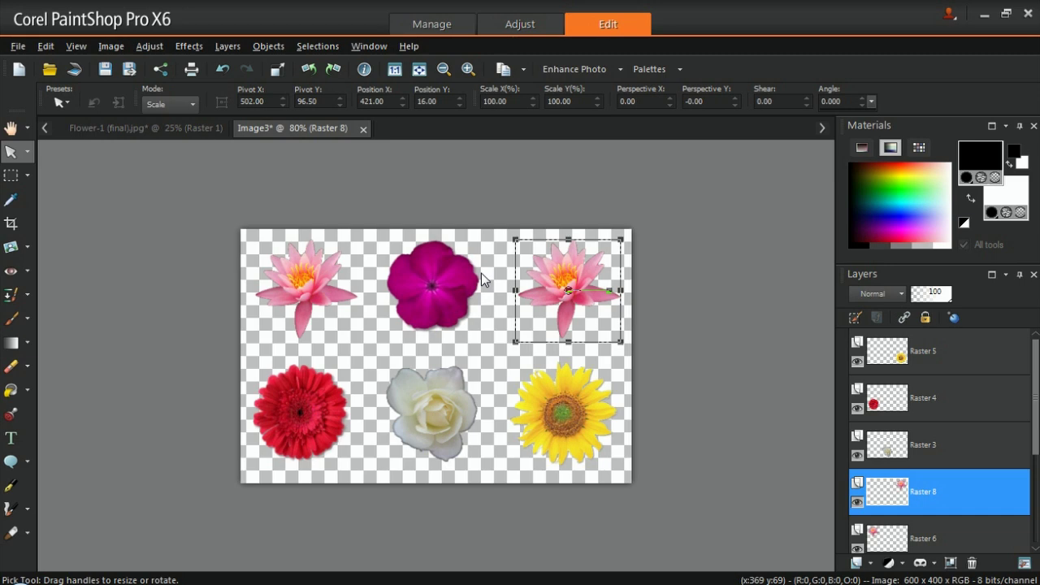
# Step: Merge all visible flower layers into a single layer
pyautogui.rightClick(900, 361)
pyautogui.moveTo(891, 525)
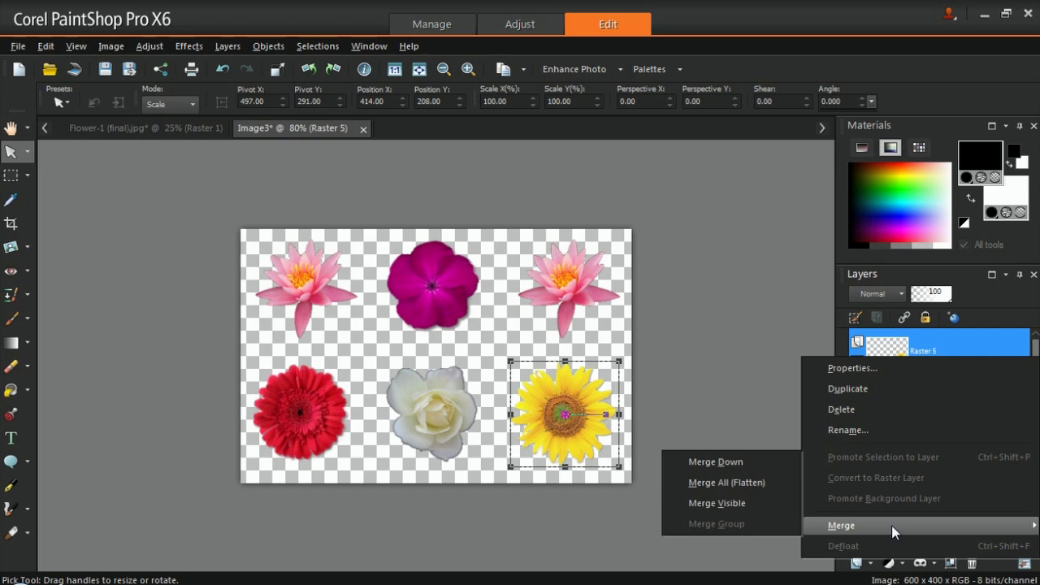
pyautogui.click(742, 504)
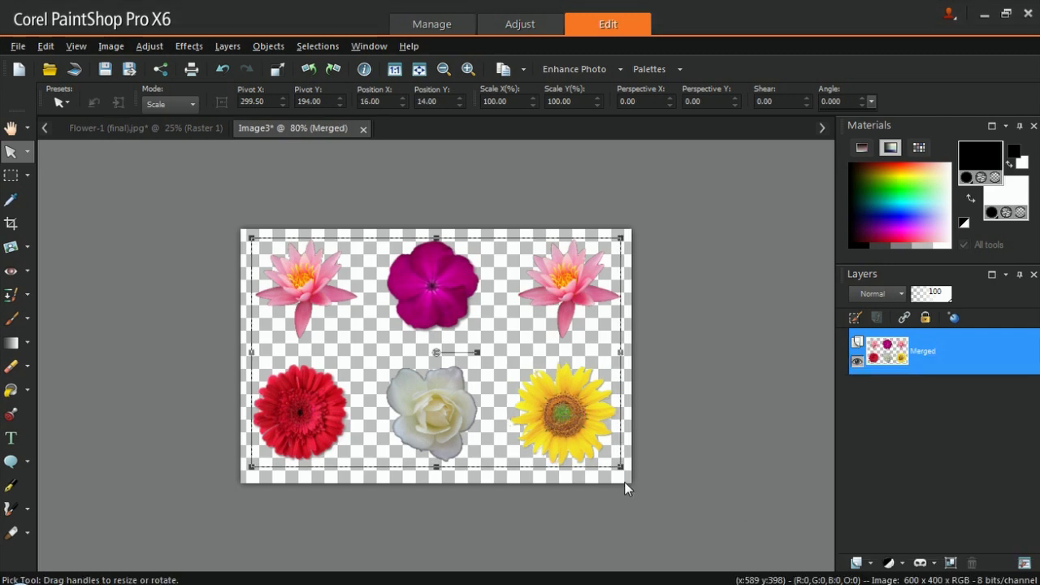
# Step: Start exporting Image3 as a picture tube
pyautogui.click(18, 46)
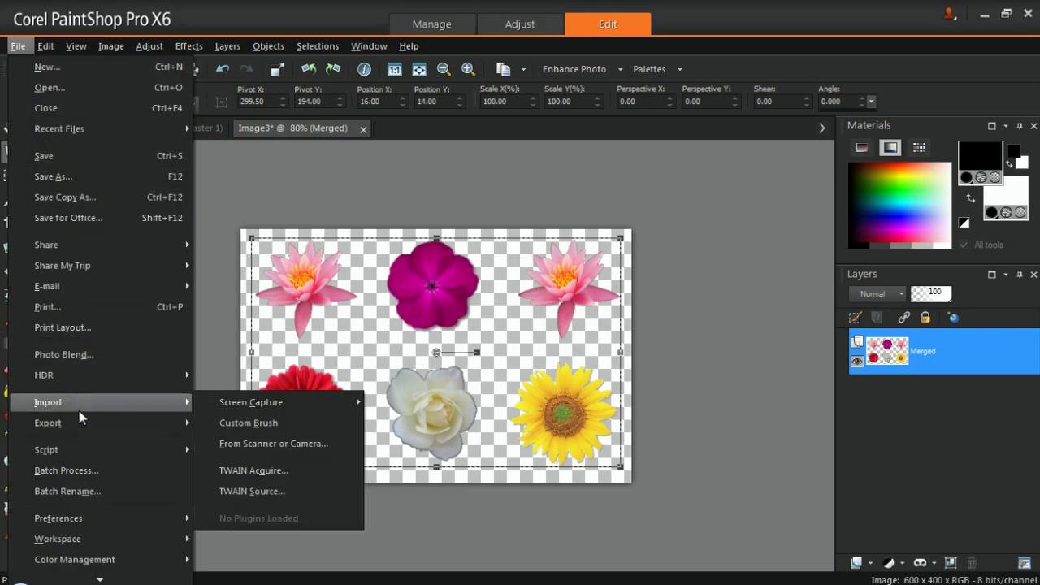
pyautogui.moveTo(79, 423)
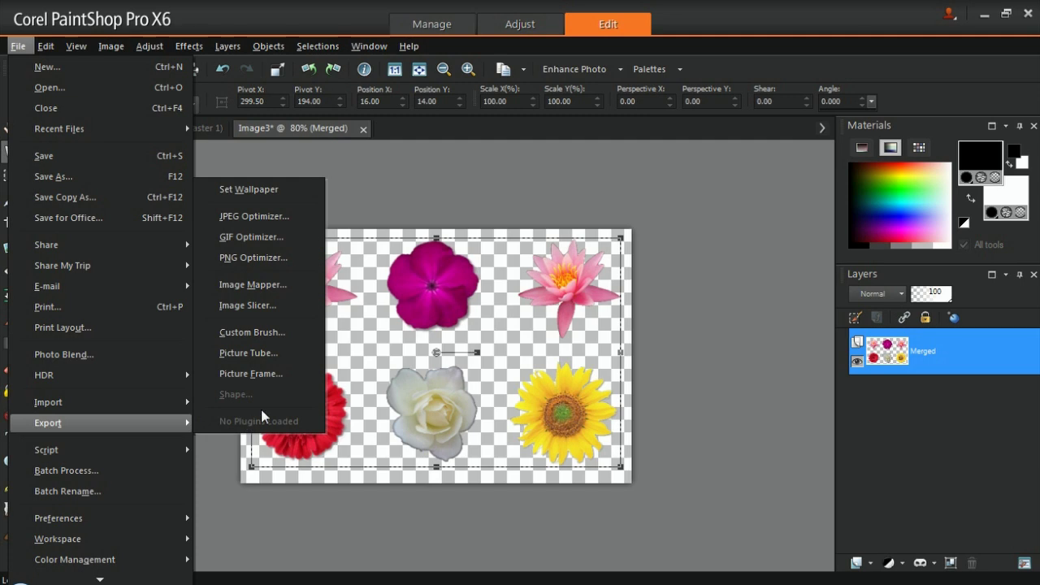
pyautogui.click(248, 353)
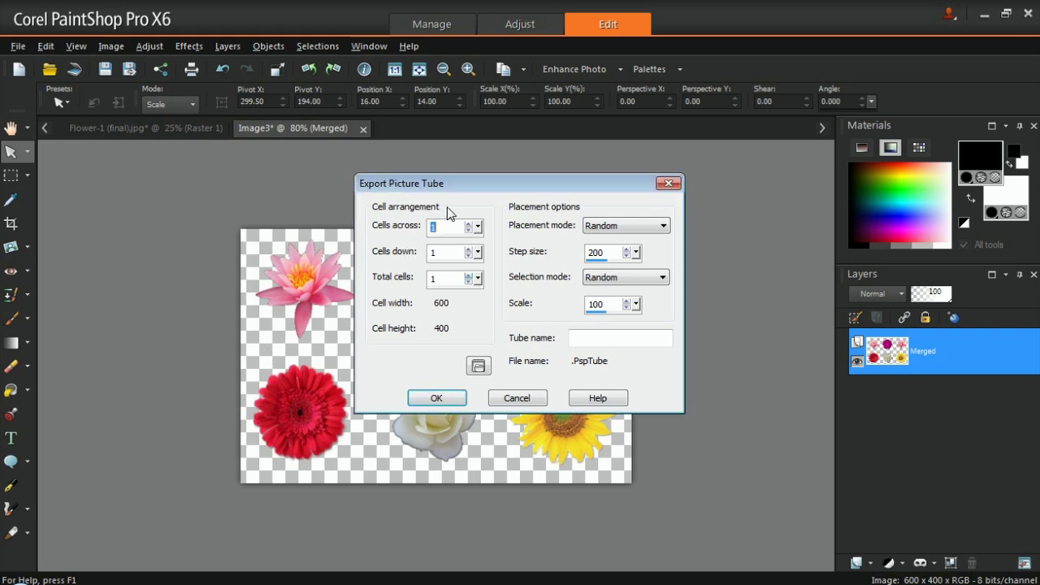
# Step: Export the picture tube named 'Flowers' with 3 cells across and 2 cells down
pyautogui.click(469, 226)
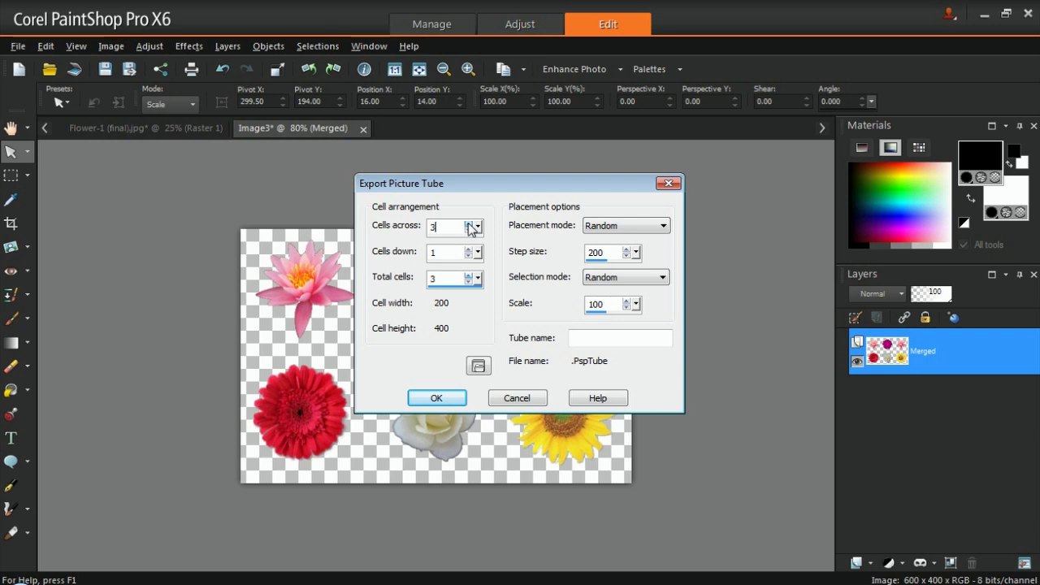
pyautogui.click(468, 226)
pyautogui.click(469, 250)
pyautogui.click(588, 335)
pyautogui.write('Flowers')
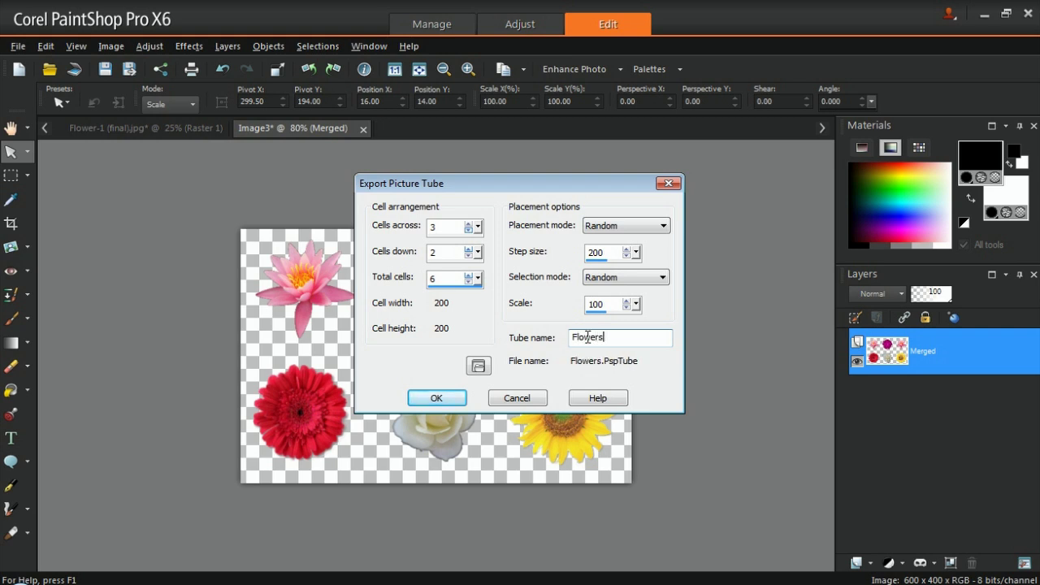
pyautogui.click(436, 398)
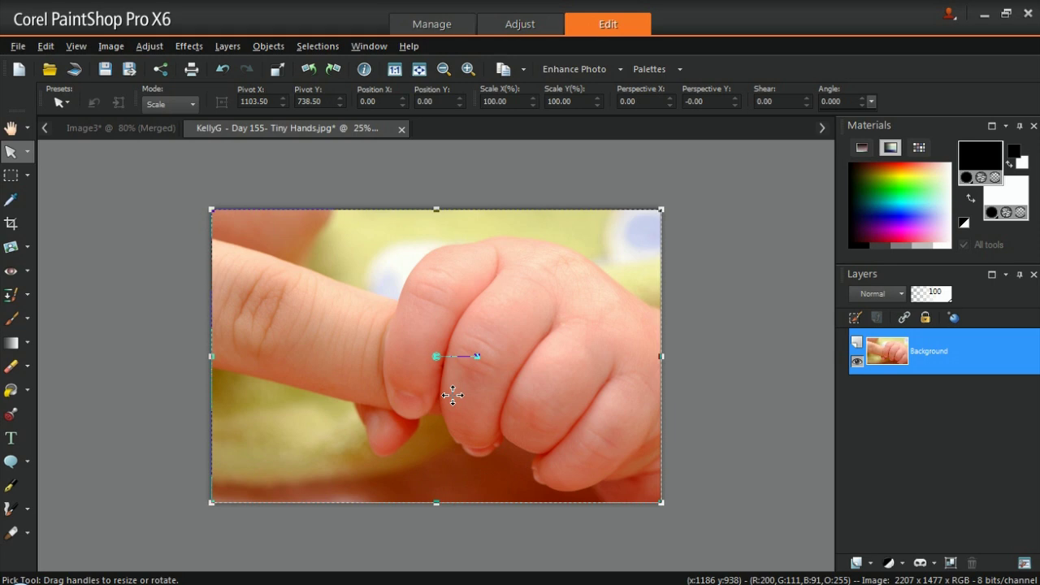
# Step: Select the Picture Tube tool and choose the new Flowers tube, with scale and step at 150
pyautogui.click(13, 412)
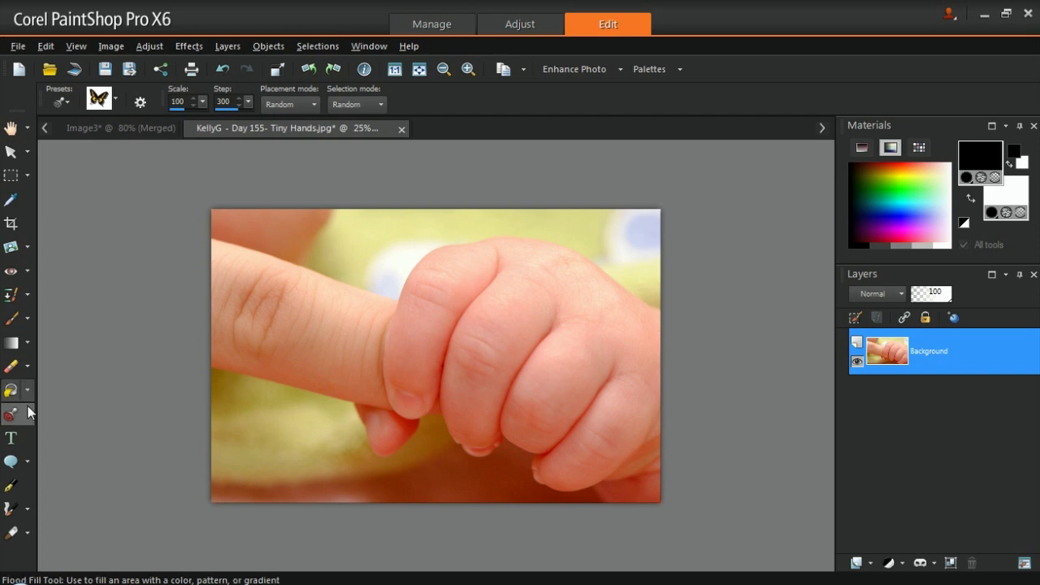
pyautogui.click(114, 103)
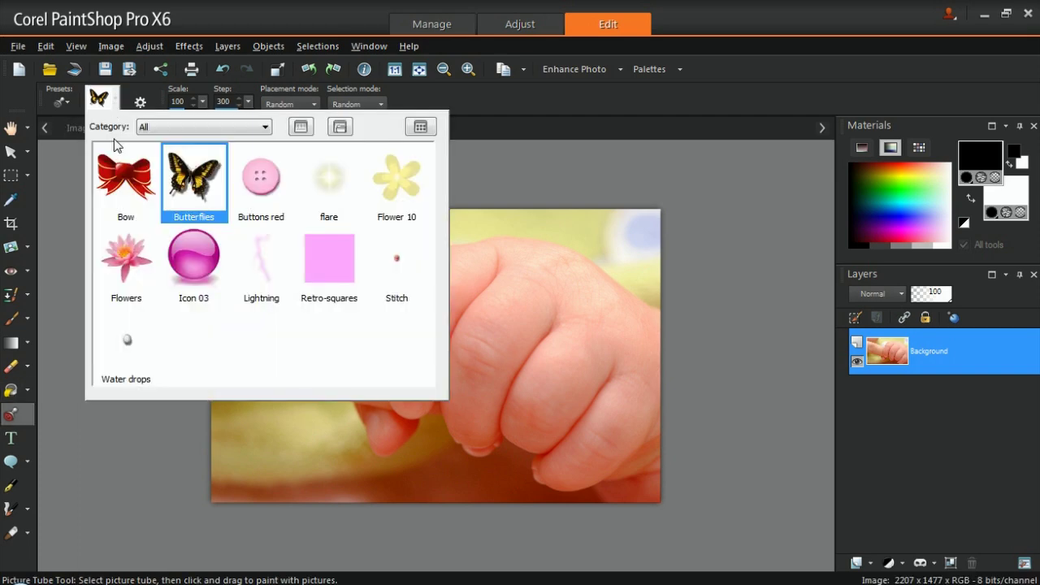
pyautogui.click(125, 257)
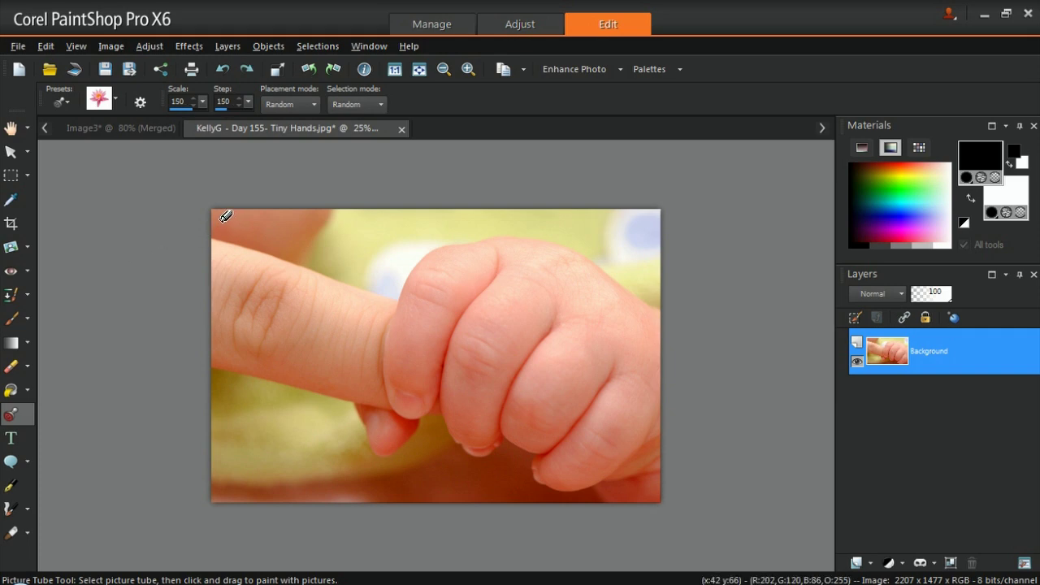
# Step: Paint Flowers tube blossoms across the top and corners, down both sides, and along the bottom
pyautogui.moveTo(226, 216)
pyautogui.mouseDown()
pyautogui.moveTo(654, 221)
pyautogui.moveTo(656, 500)
pyautogui.moveTo(221, 493)
pyautogui.moveTo(234, 233)
pyautogui.mouseUp()
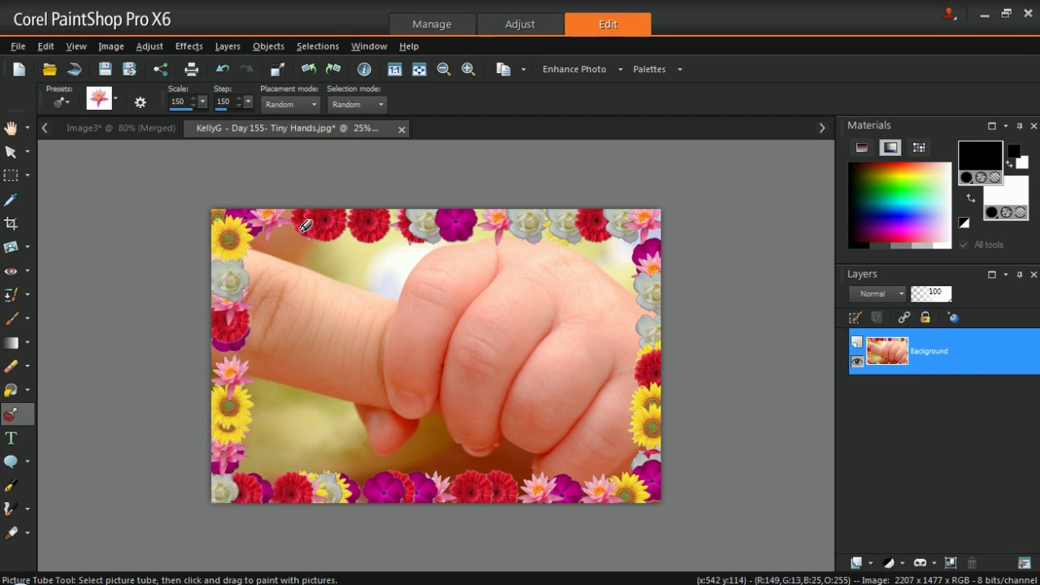
pyautogui.click(657, 230)
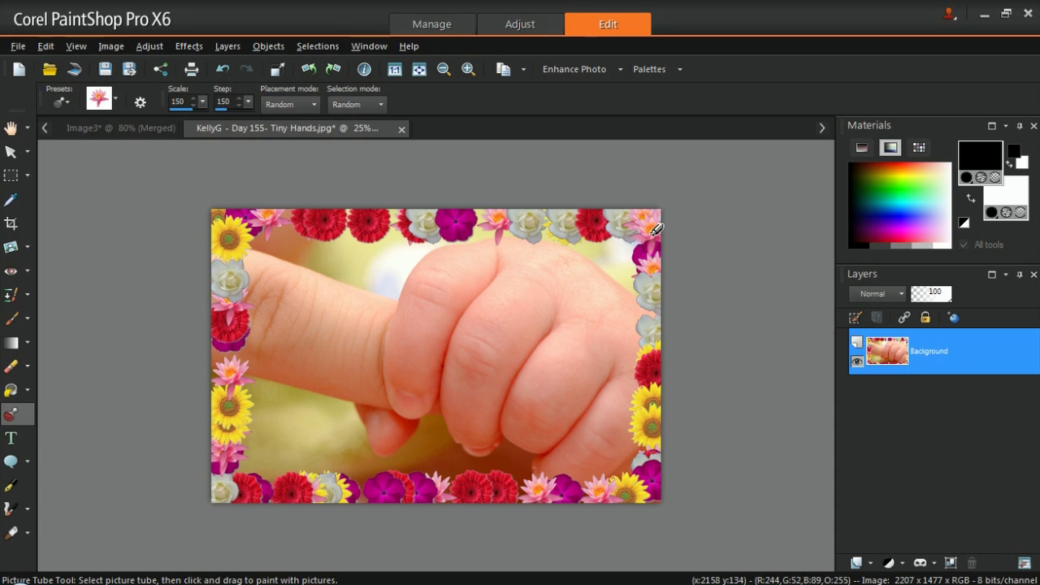
pyautogui.click(657, 311)
pyautogui.moveTo(224, 351); pyautogui.dragTo(226, 413)
pyautogui.click(227, 465)
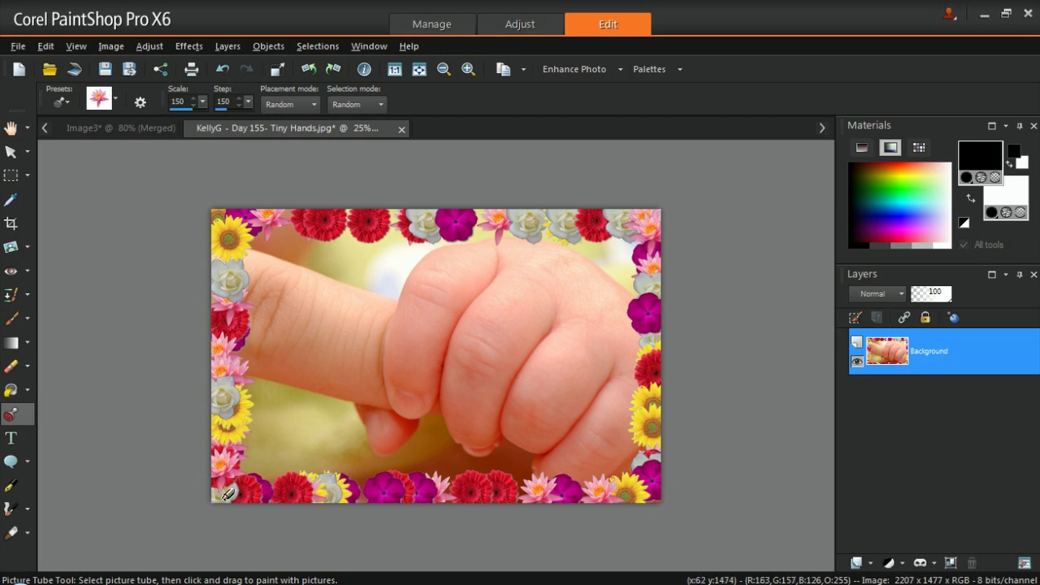
pyautogui.click(356, 496)
pyautogui.moveTo(356, 497); pyautogui.dragTo(589, 492)
pyautogui.moveTo(589, 492); pyautogui.dragTo(650, 492)
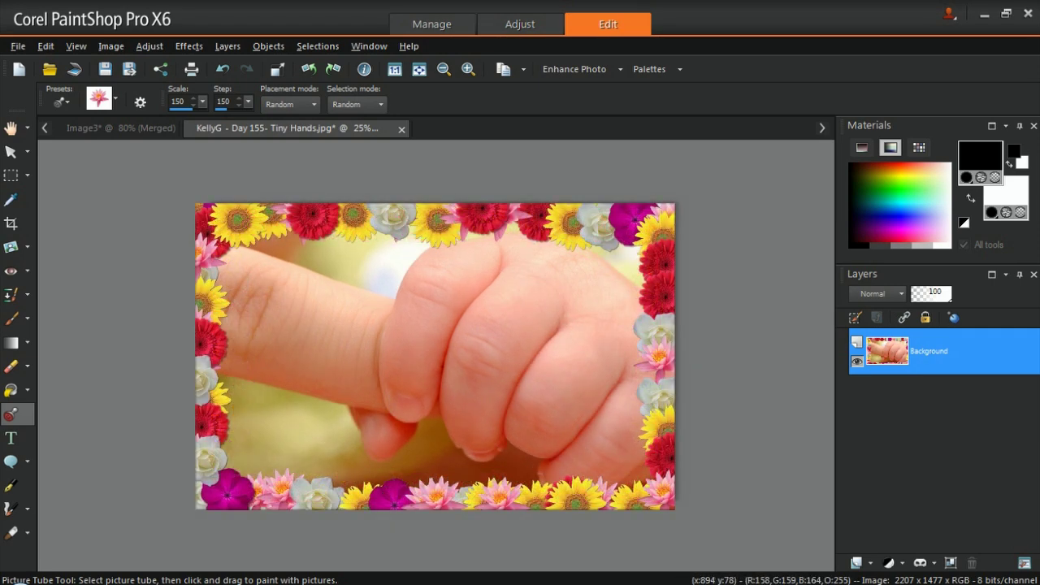